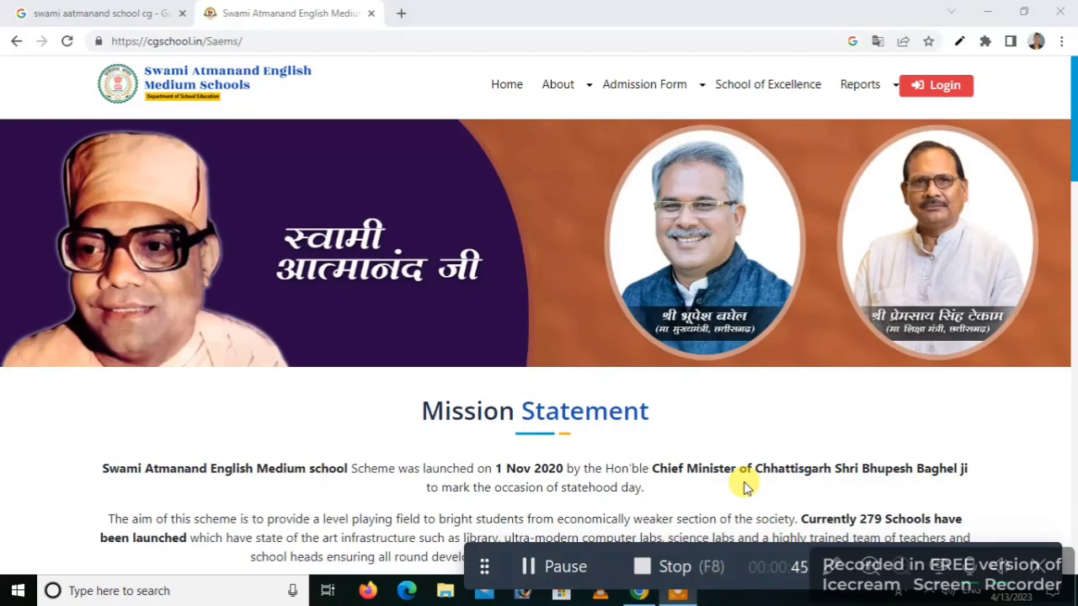
Step: Open the Swami Atmanand English Medium Schools website from the search results and go to the application page for the Admission Form
left_click(539, 571)
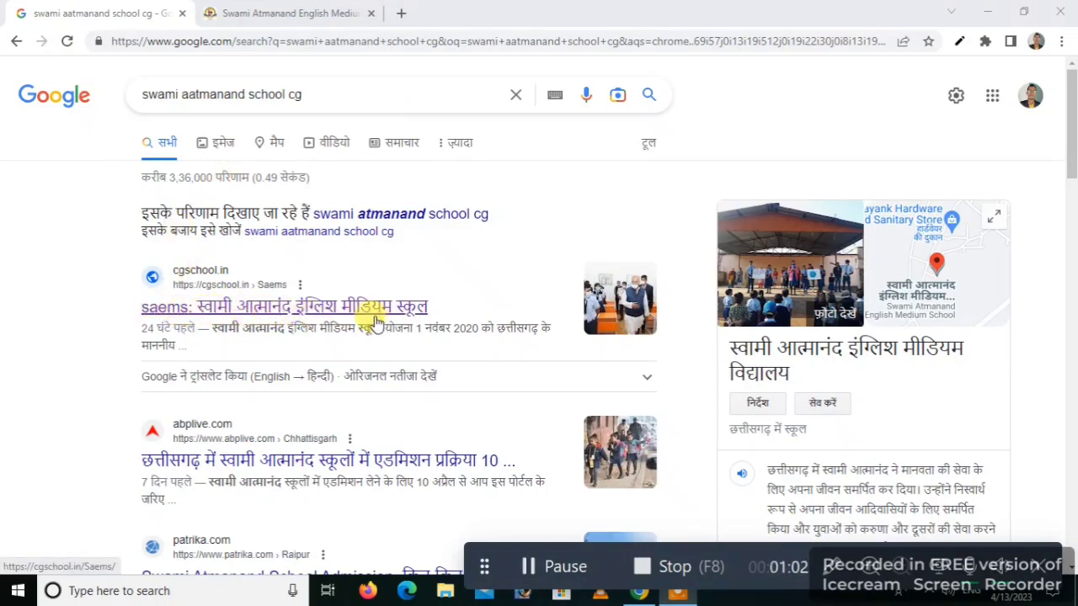
left_click(246, 313)
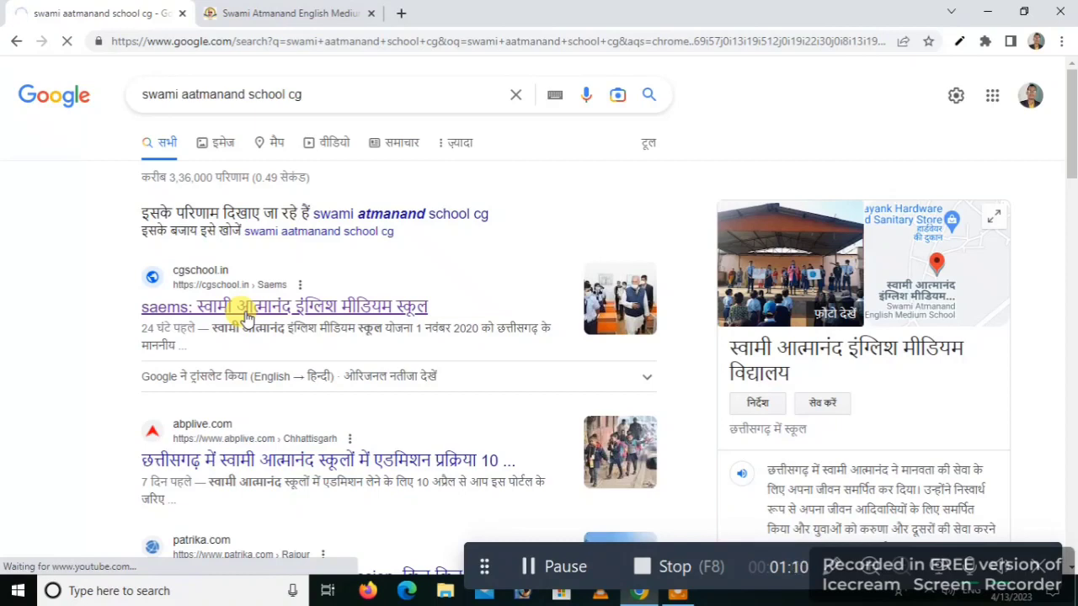
left_click(290, 14)
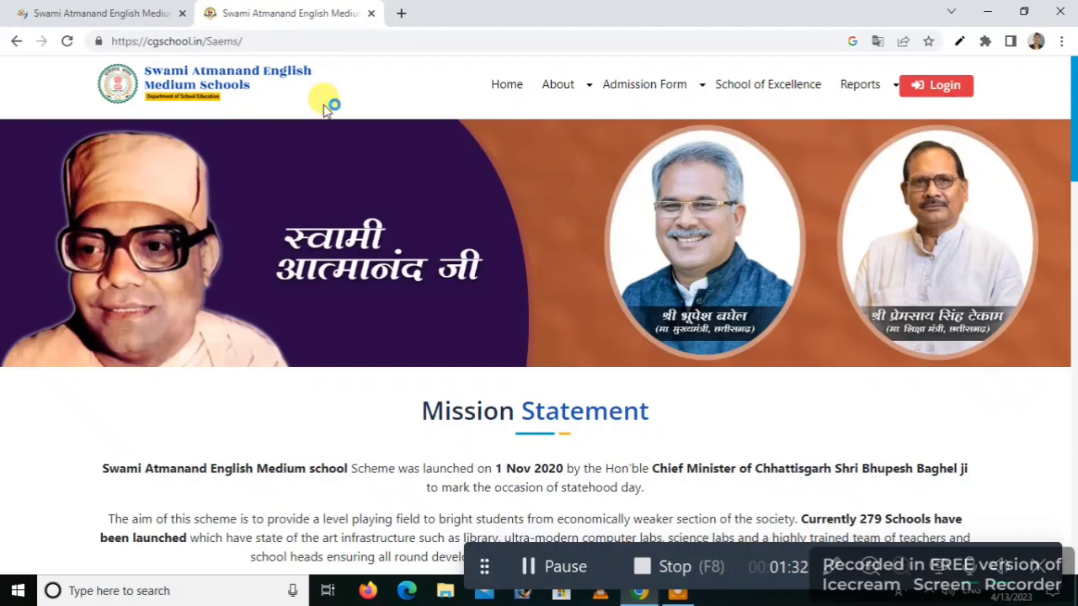
left_click(663, 93)
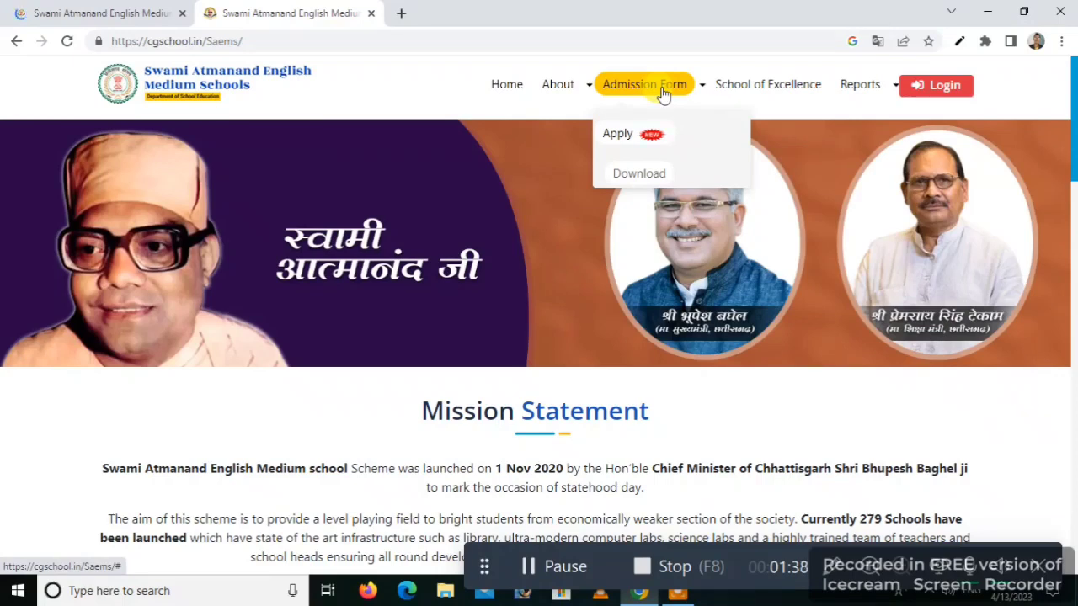
left_click(617, 139)
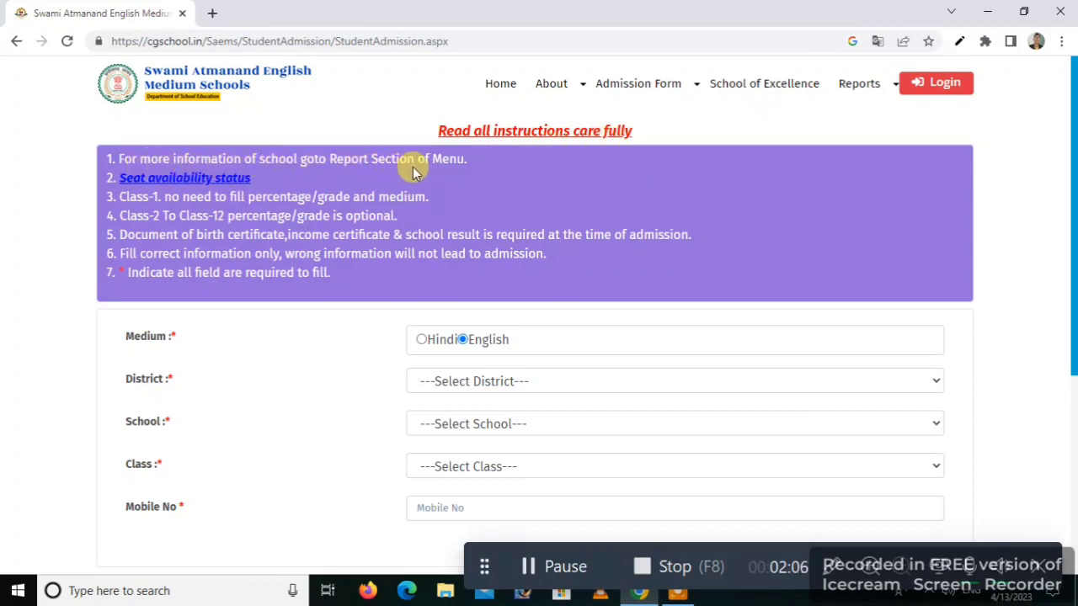
left_click(846, 88)
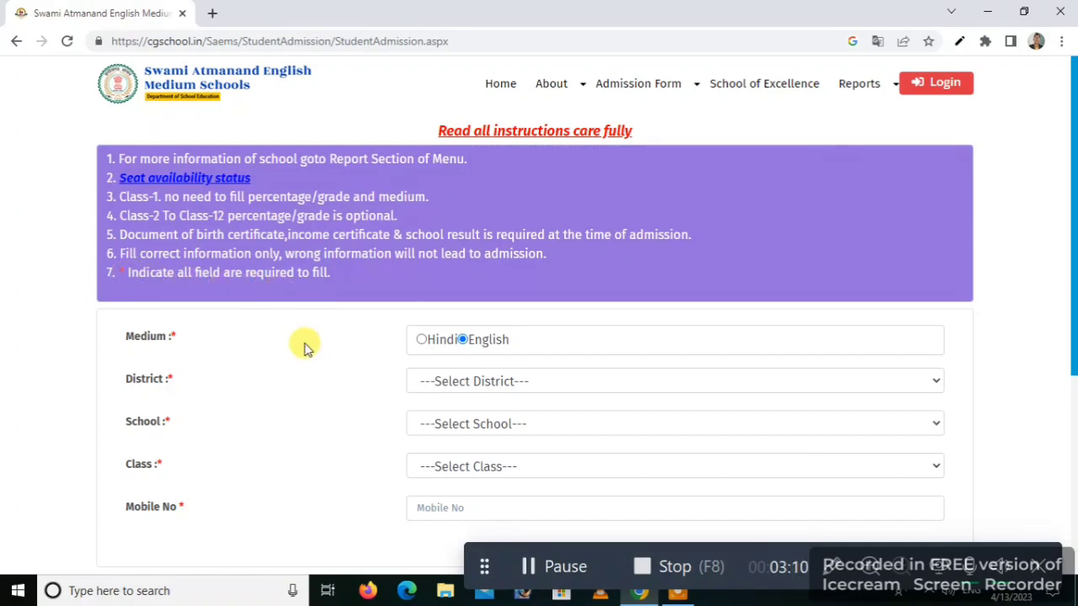
Step: Select the JANJGIR district, the SWAMI ATMANAND GOVERNMENT EXCELLENCE ENGLISH MEDIUM SCHOOL BALODA and Class 1 for the application
scroll(306, 348, "down", 1)
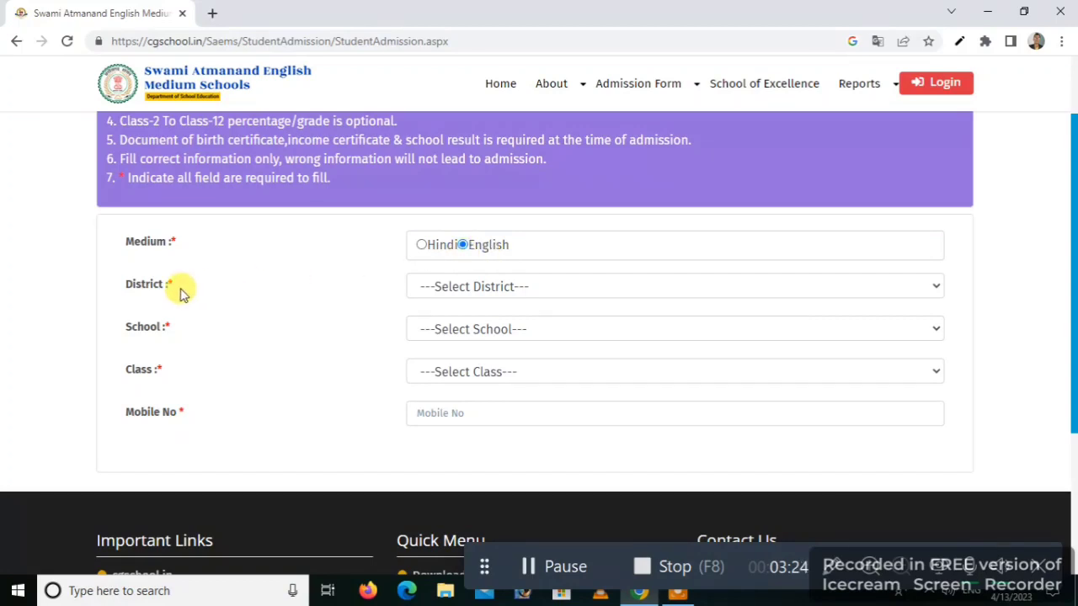
left_click(436, 287)
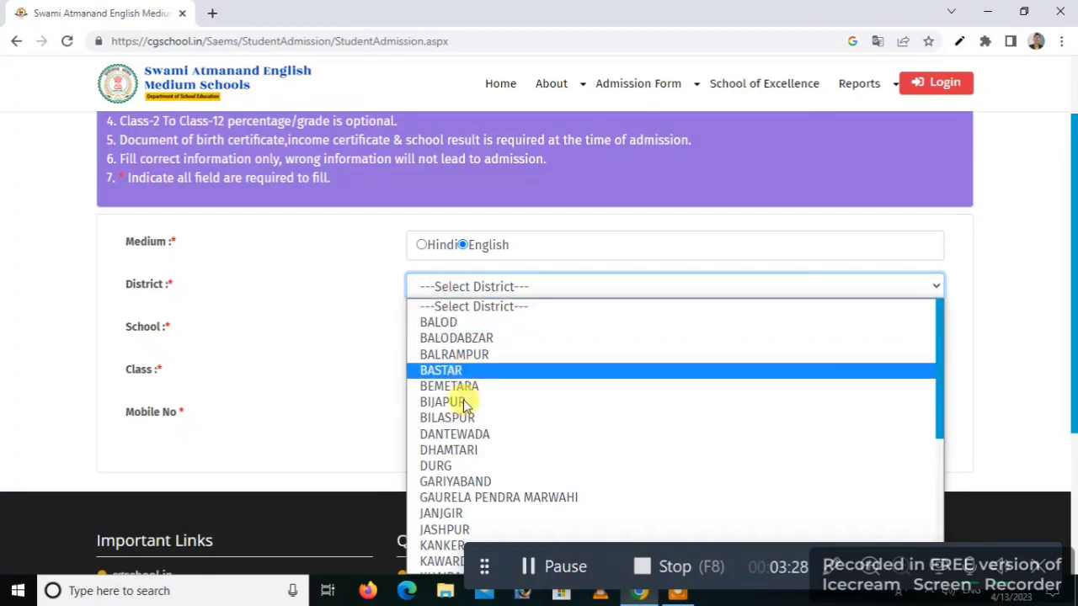
left_click(455, 515)
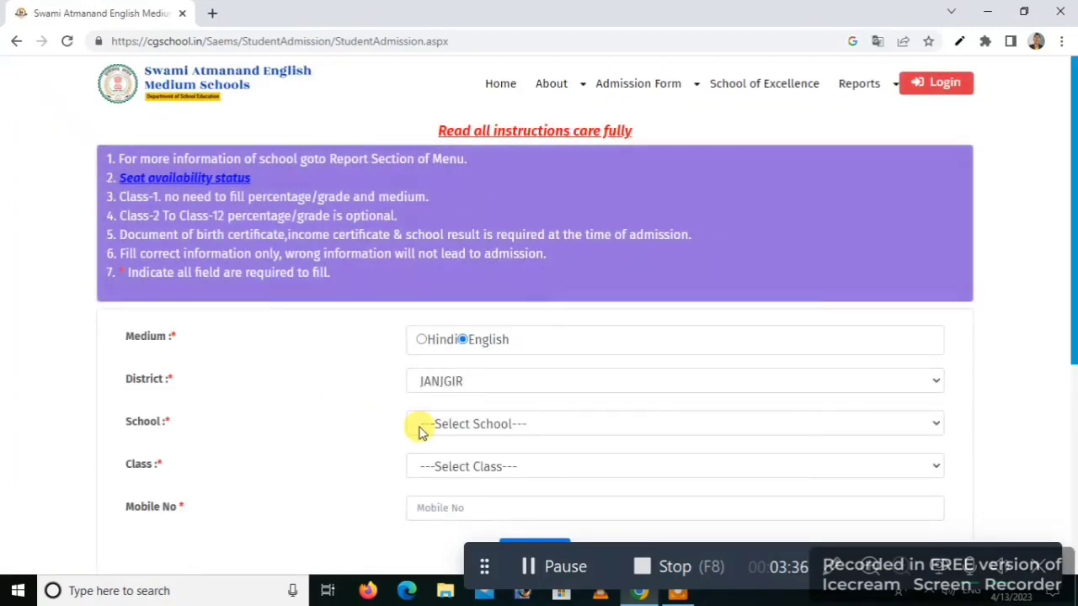
left_click(450, 429)
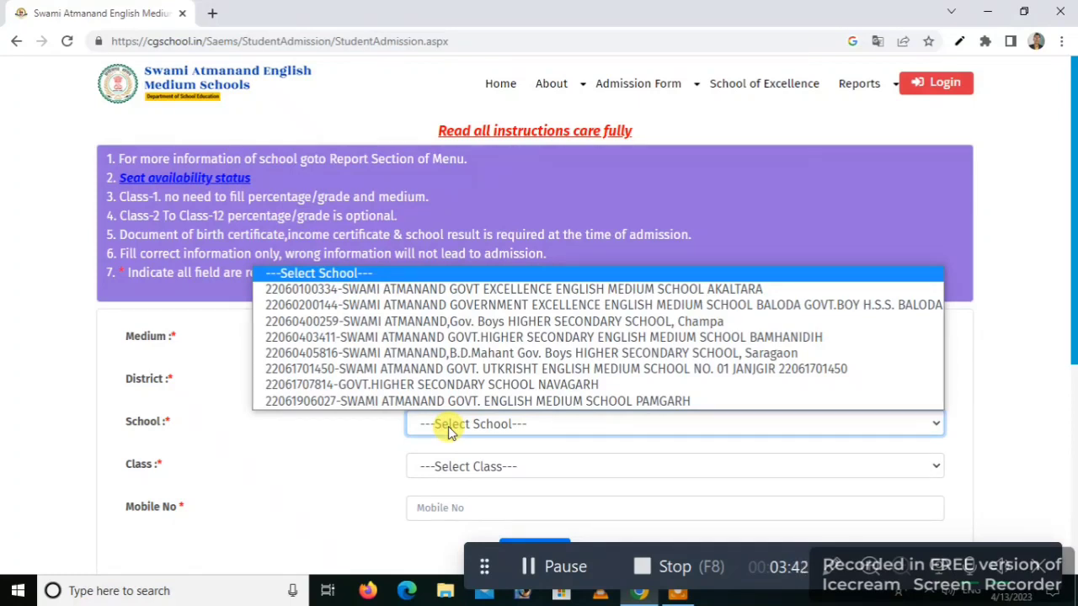
left_click(438, 310)
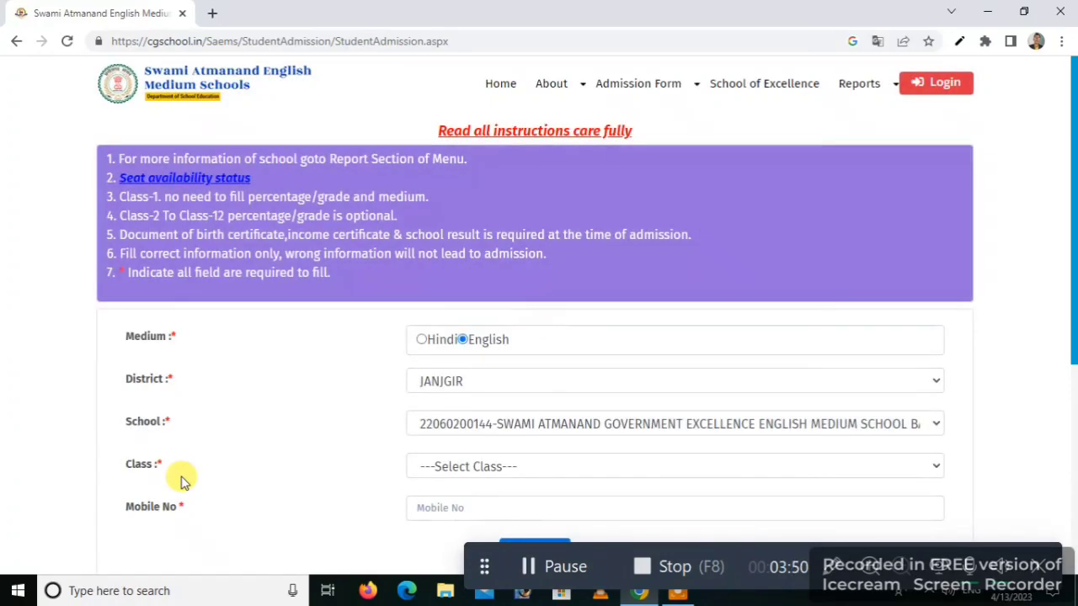
left_click(429, 471)
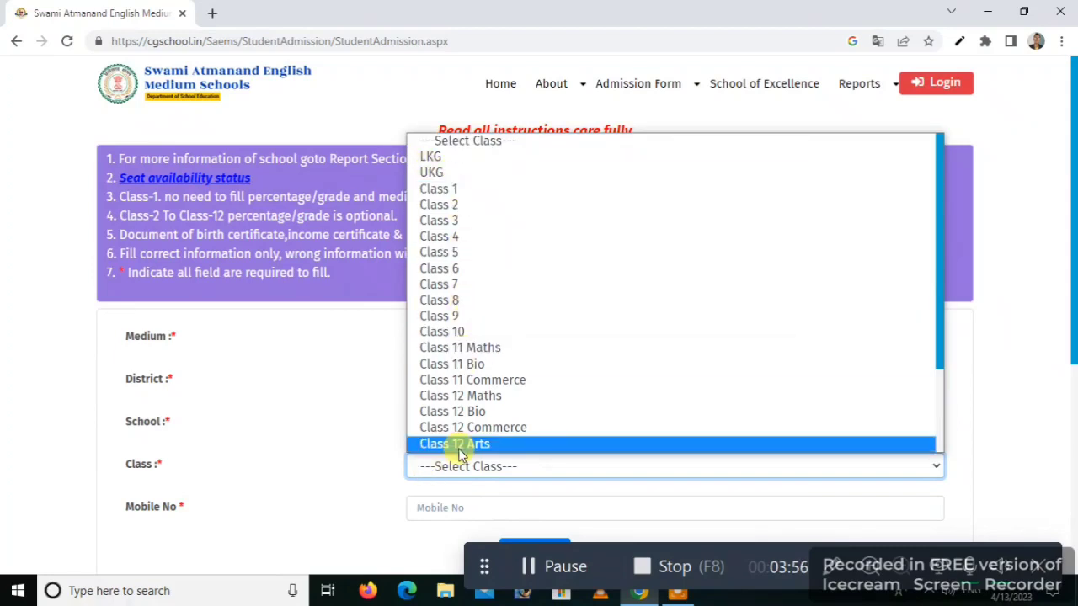
left_click(451, 194)
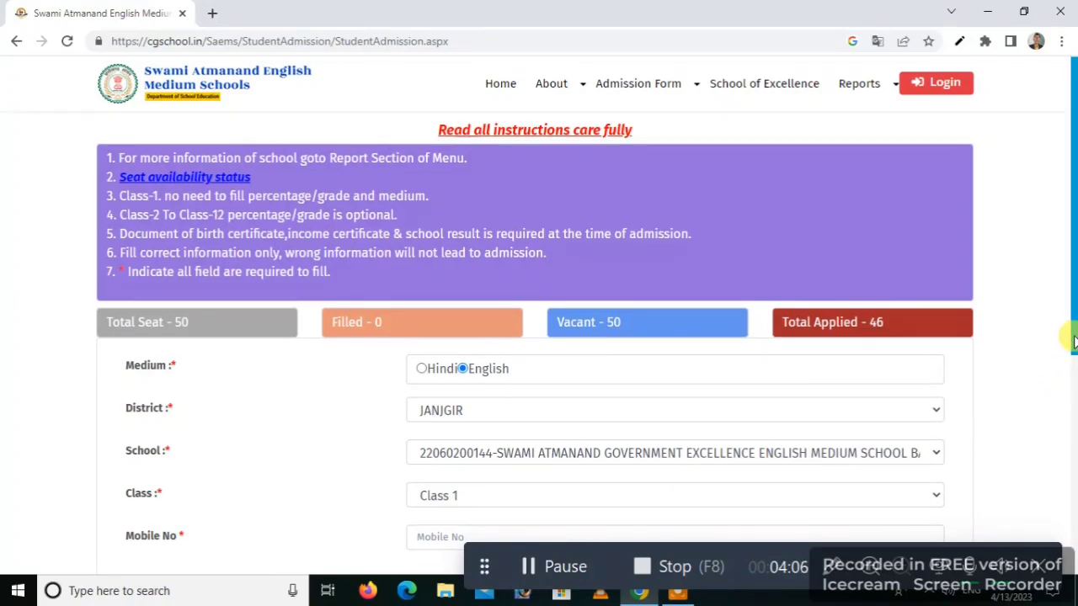
Step: Enter the applicant's mobile number, request an OTP and accept the resulting notice
left_click_drag(1073, 337, 1073, 367)
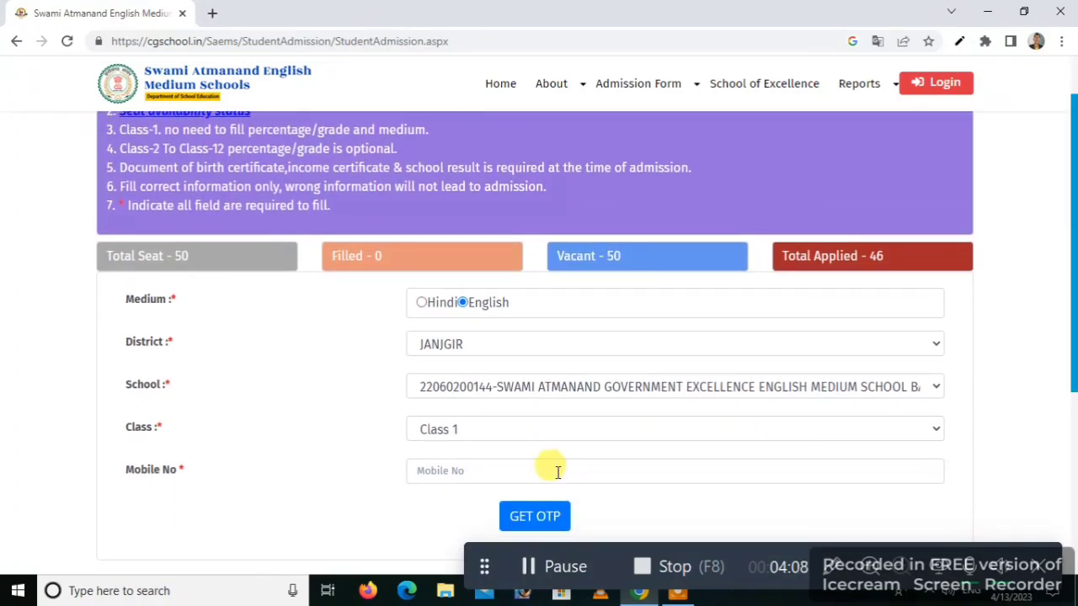
left_click(448, 473)
type("798")
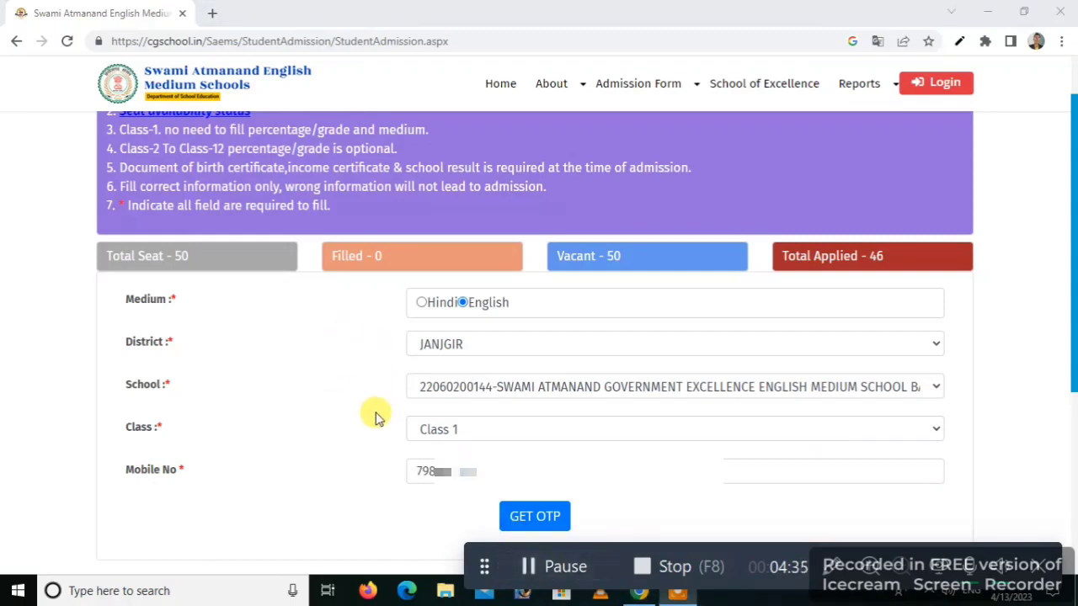
left_click(535, 517)
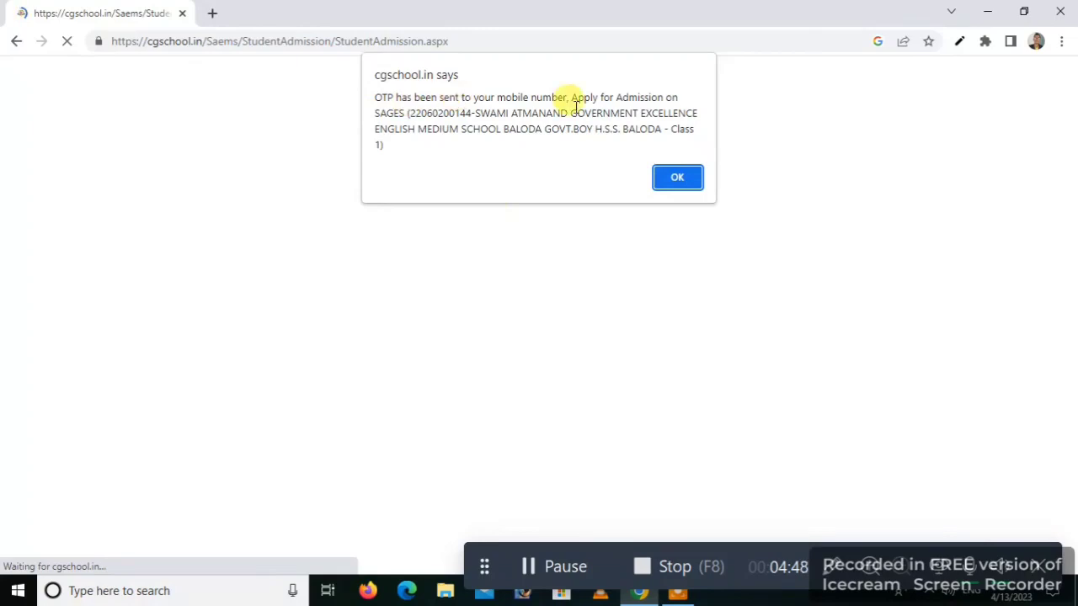
left_click(677, 178)
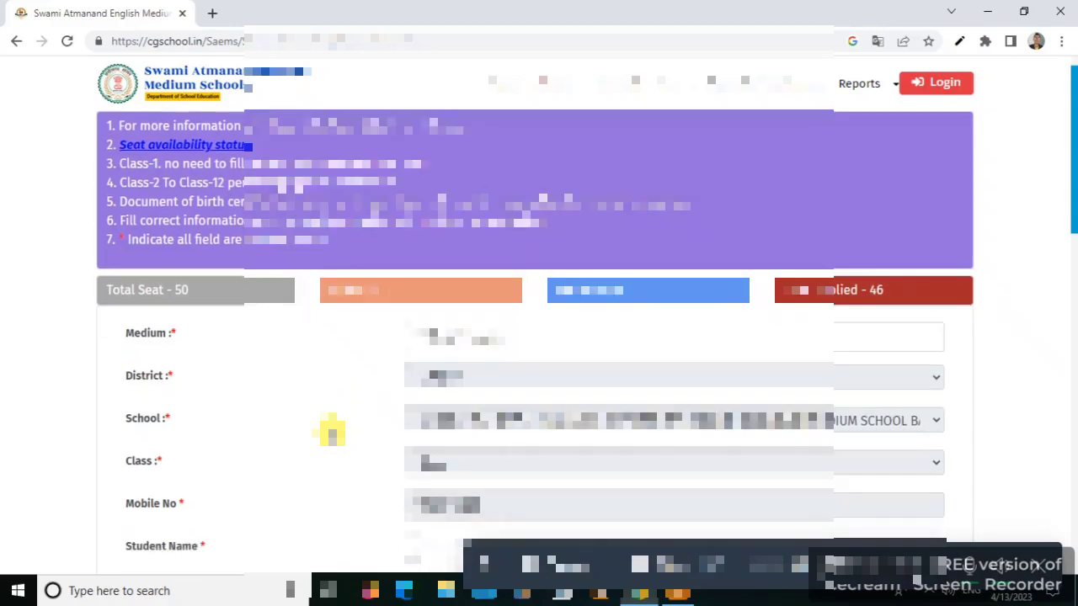
Step: Enter the student's and the guardian's full names and set the gender to Boy
scroll(332, 431, "down", 4)
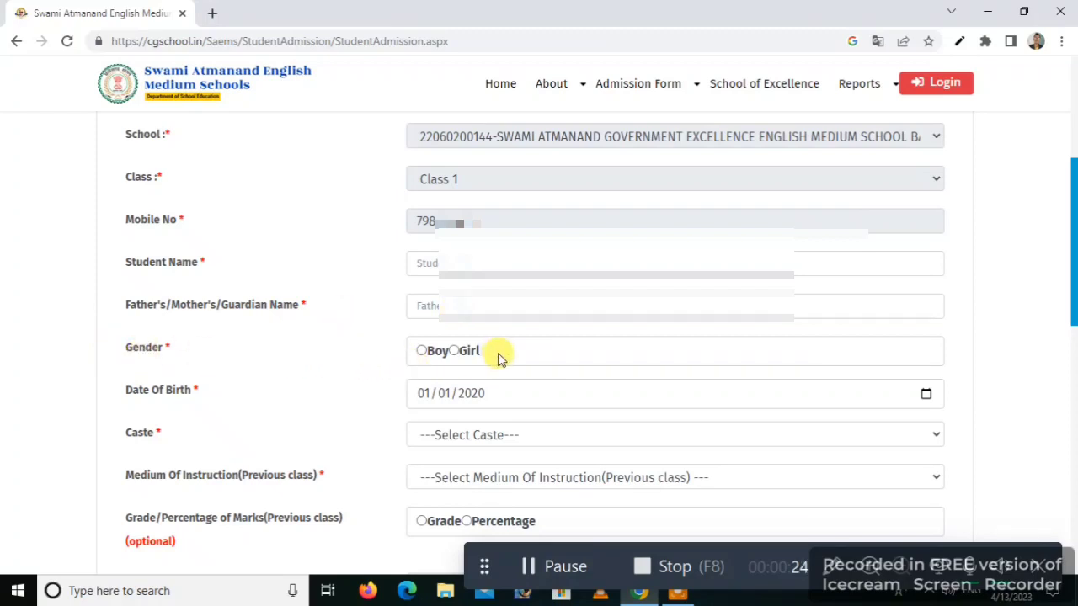
left_click(422, 352)
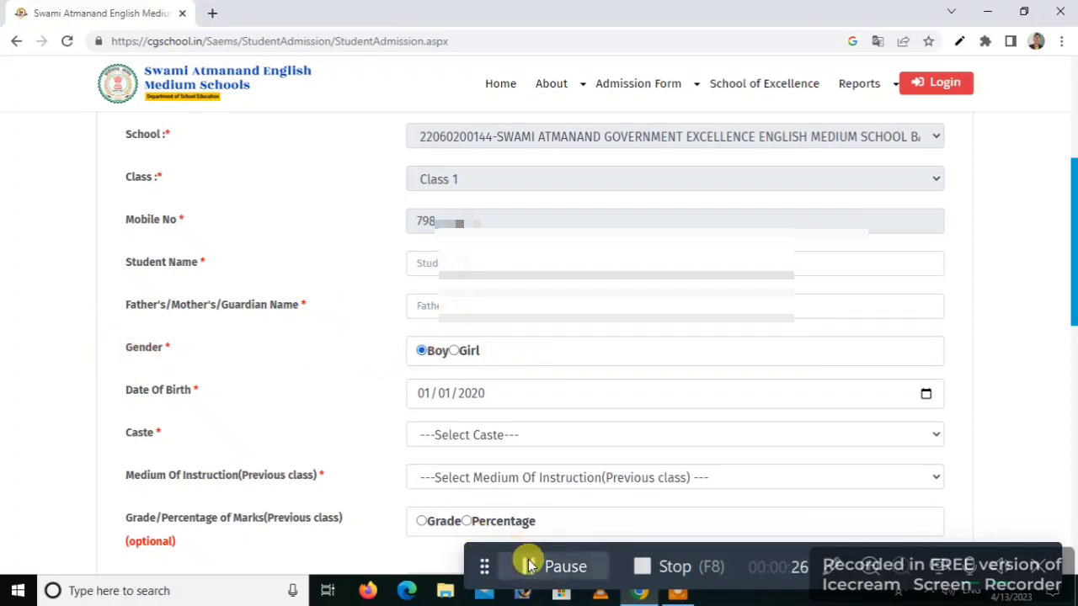
left_click(524, 567)
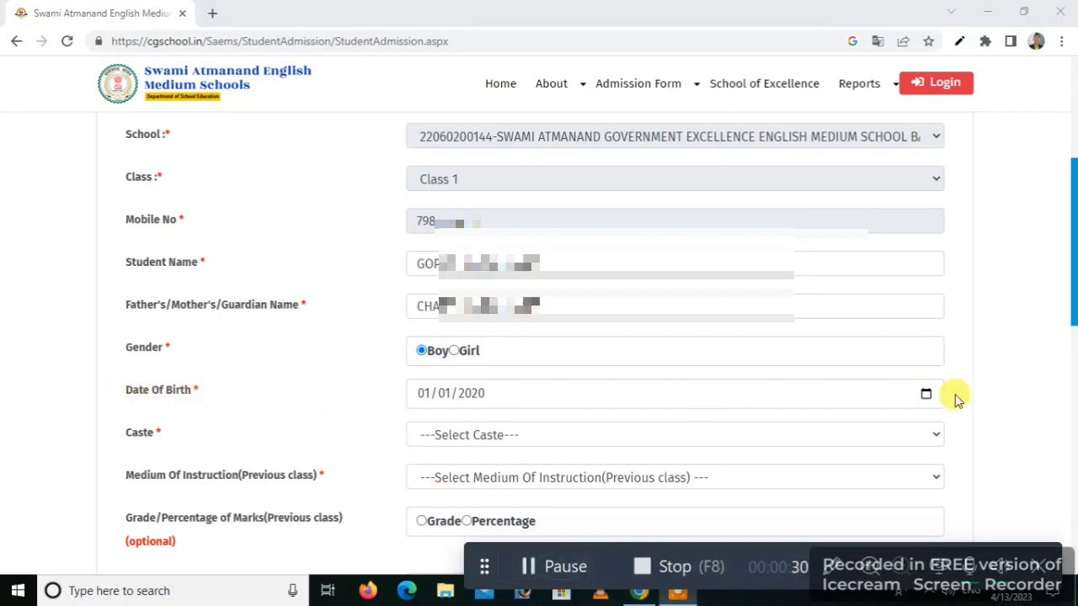
left_click(927, 396)
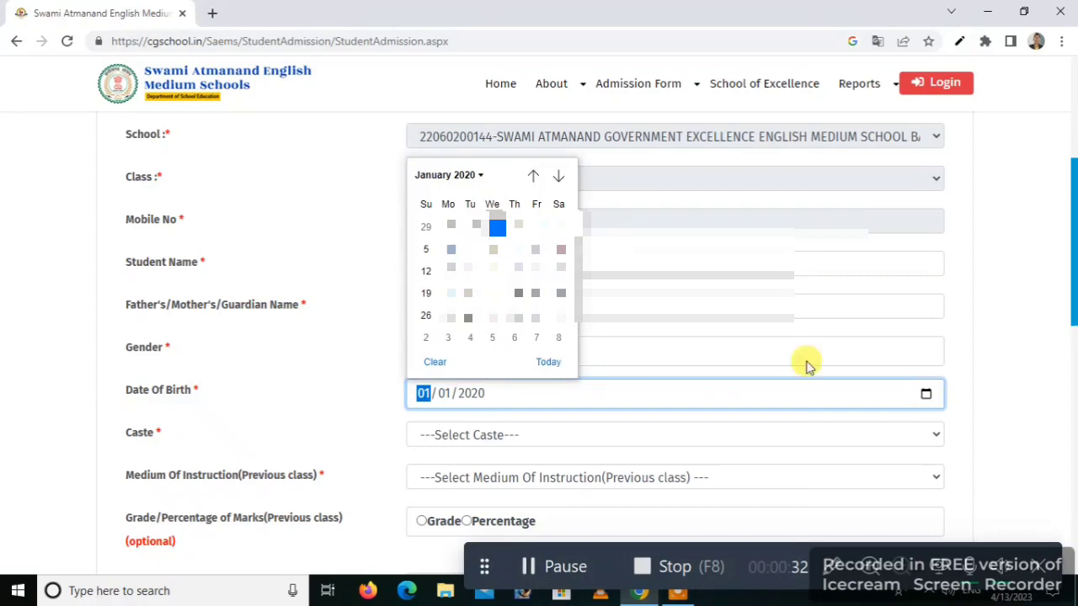
left_click(330, 394)
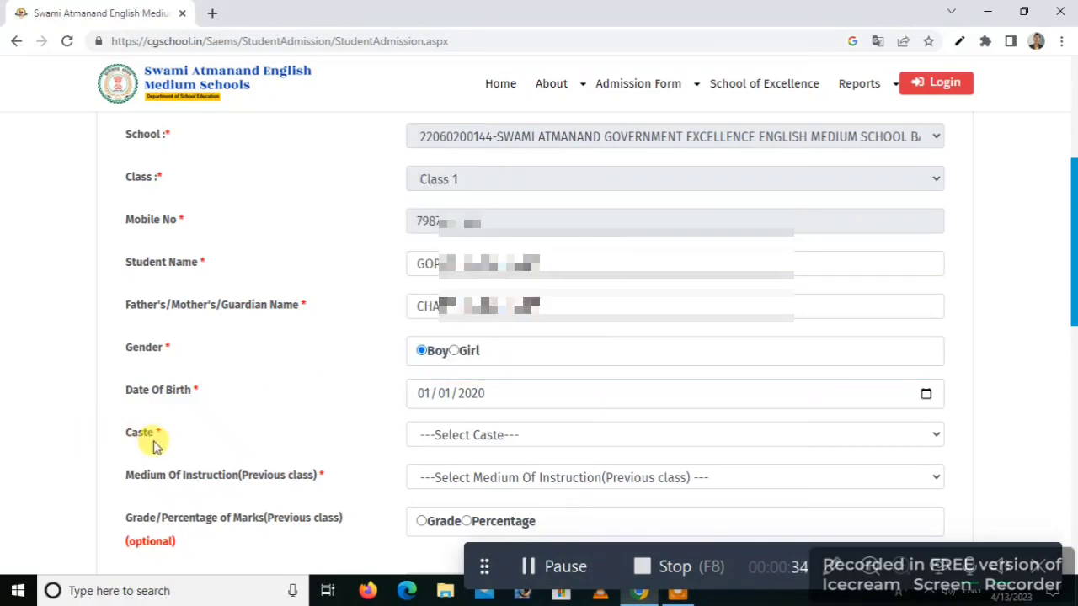
Step: Set the medium of instruction for the previous class to Hindi
left_click(491, 436)
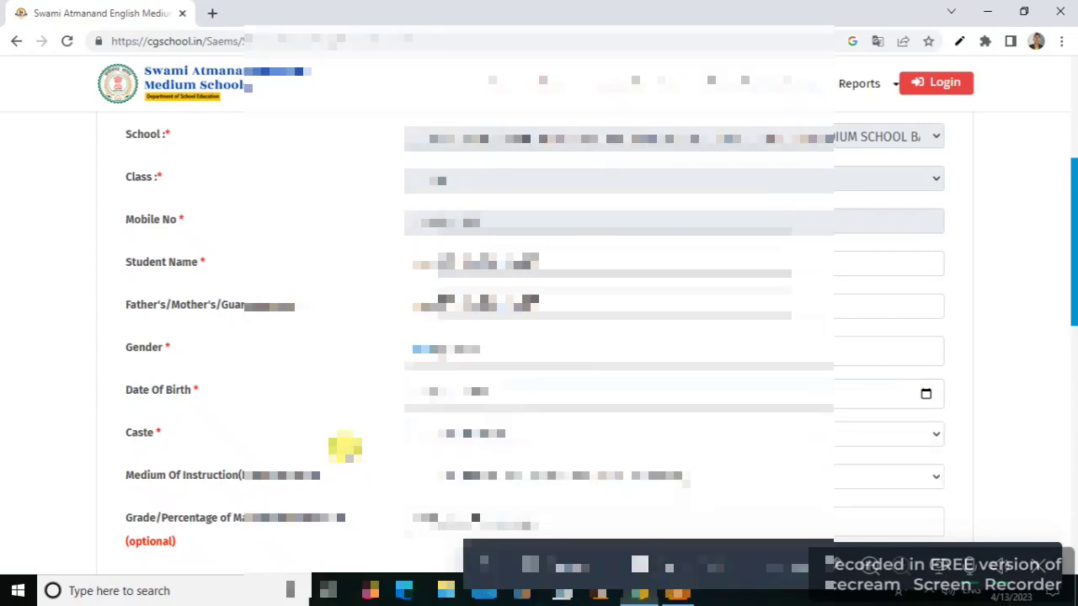
scroll(346, 446, "down", 4)
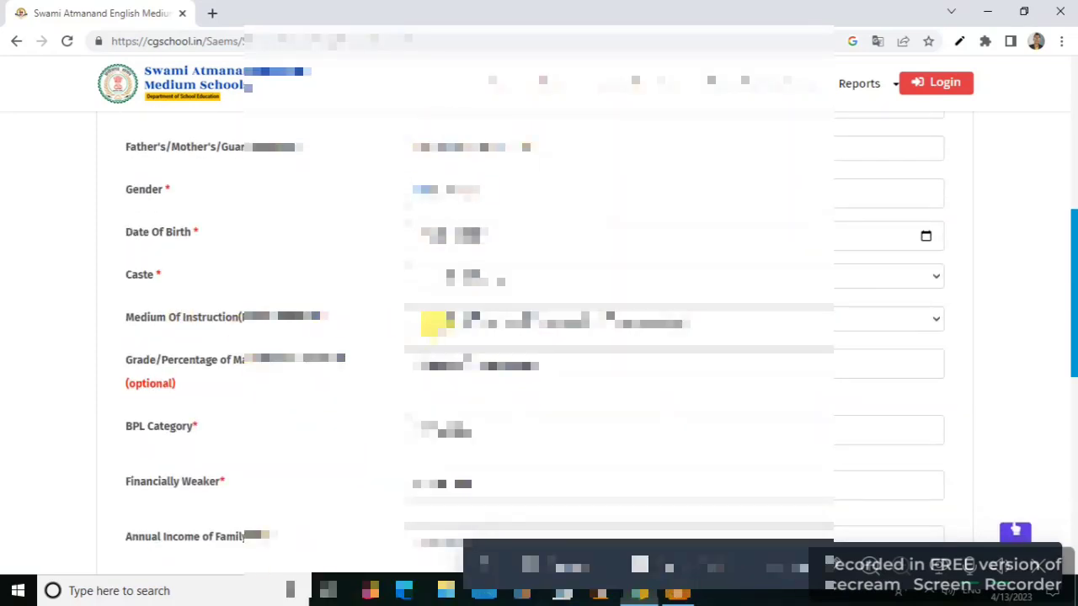
left_click(439, 321)
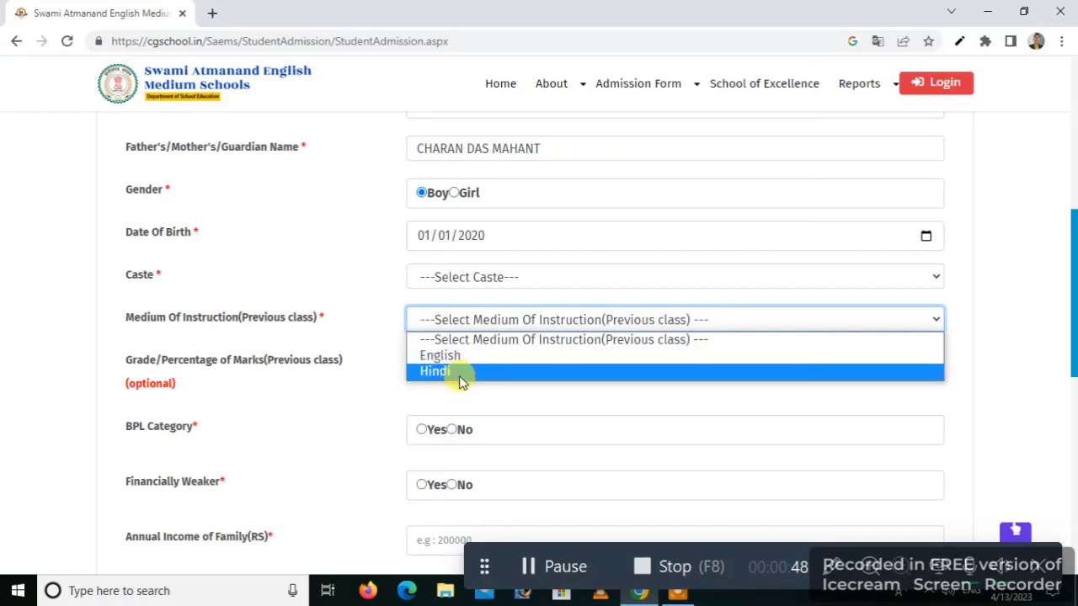
left_click(438, 371)
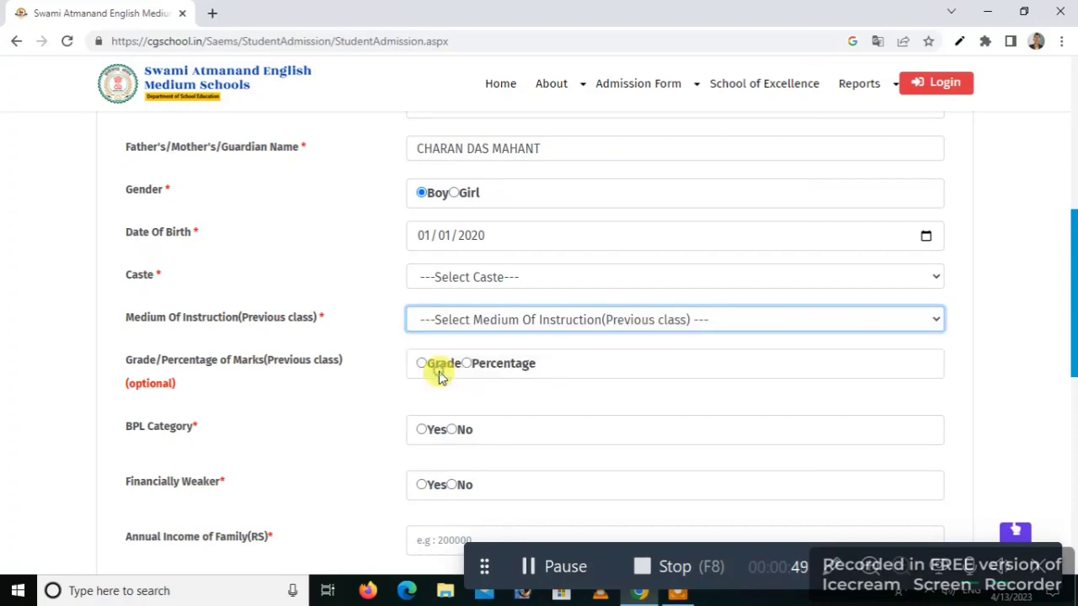
left_click(274, 399)
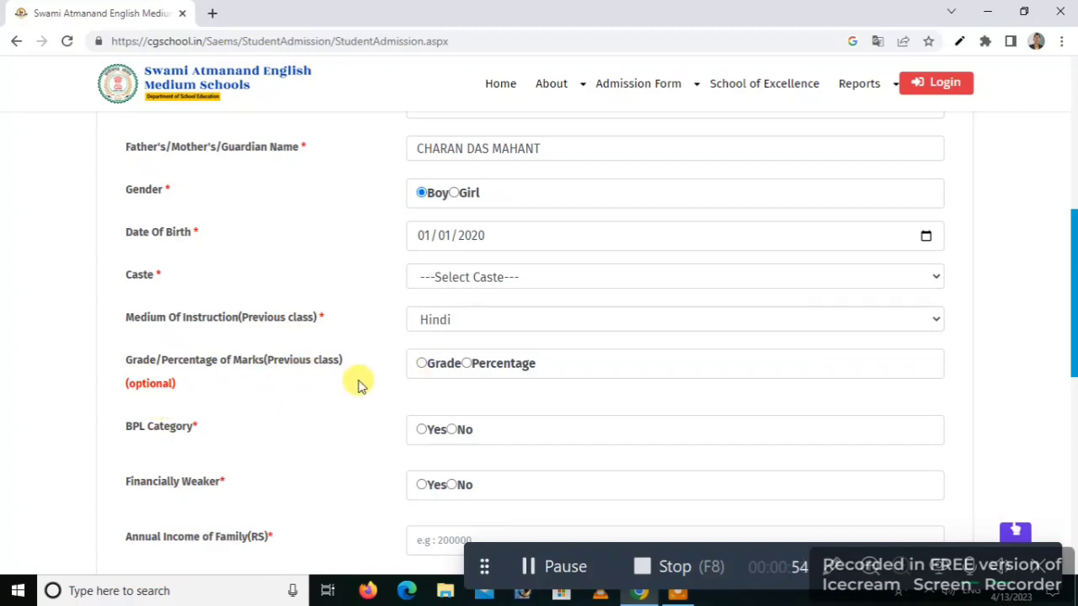
Step: Try the Percentage option for the previous class's marks, but settle on Grade
left_click(422, 364)
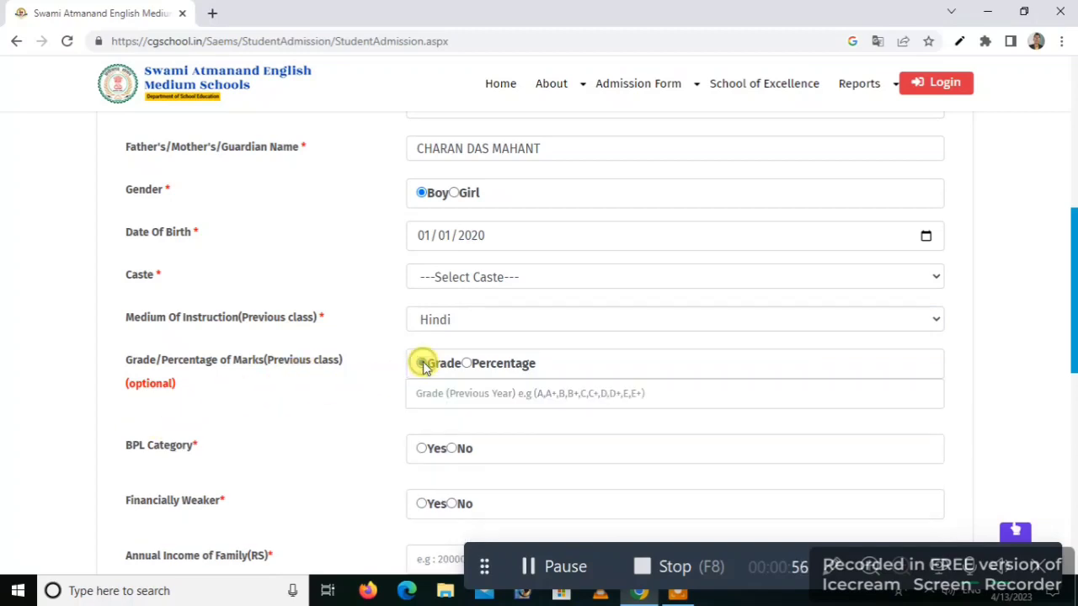
left_click(466, 363)
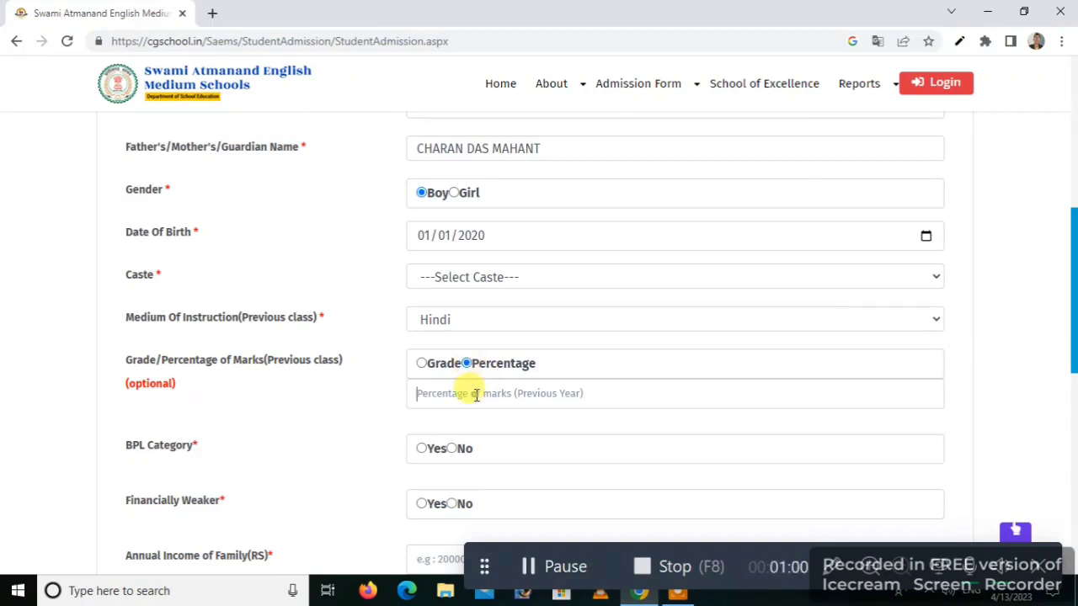
left_click(421, 364)
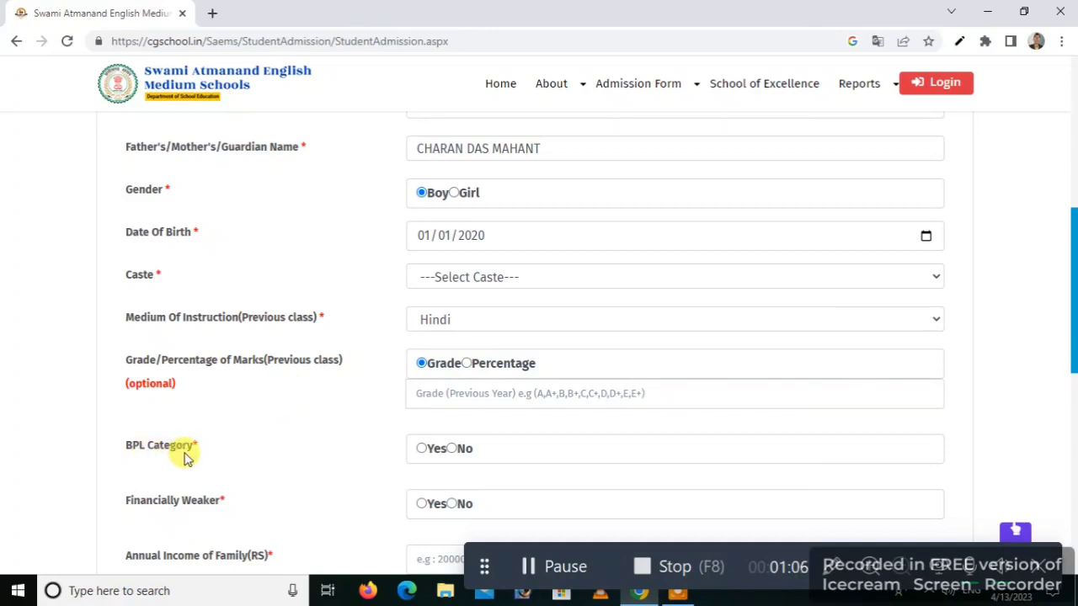
Step: Answer No for both BPL Category and Financially Weaker
left_click(453, 449)
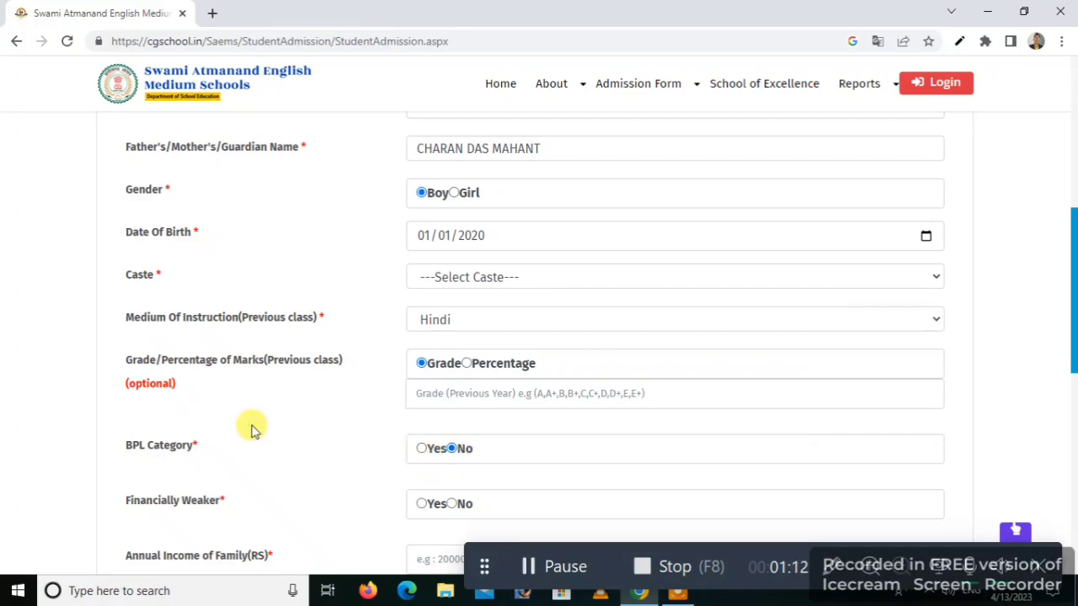
scroll(253, 429, "down", 2)
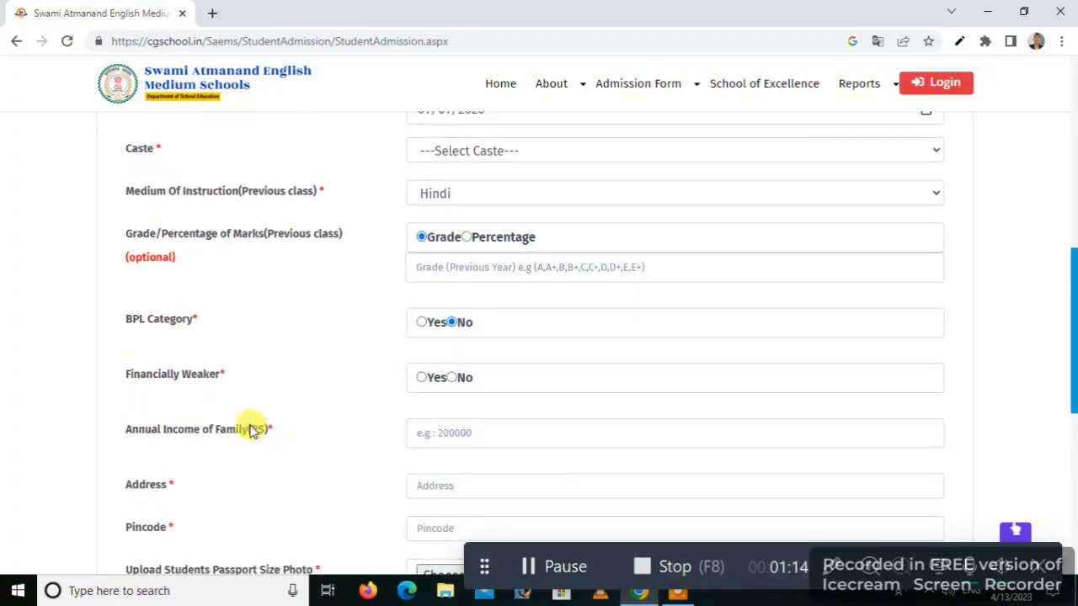
left_click(452, 377)
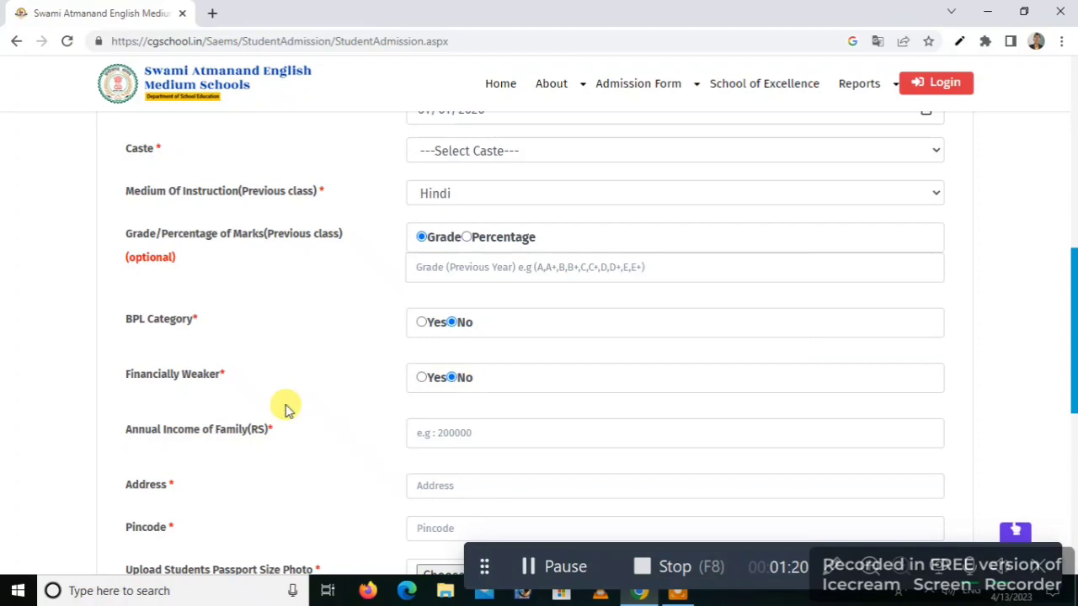
Step: Review the annual family income and address fields of the application form
scroll(283, 409, "down", 3)
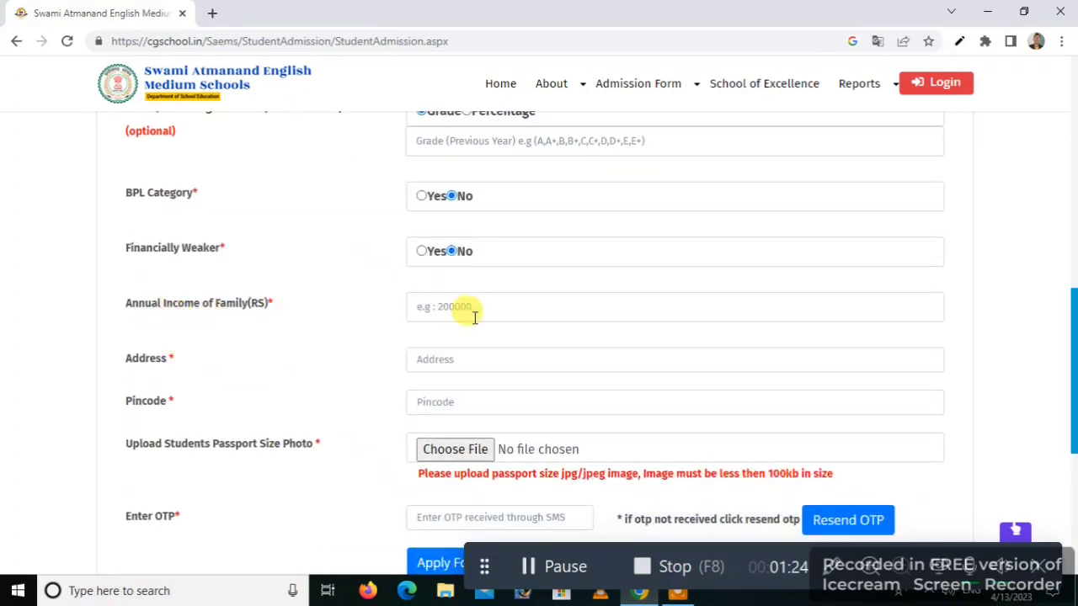
left_click(474, 318)
left_click(216, 358)
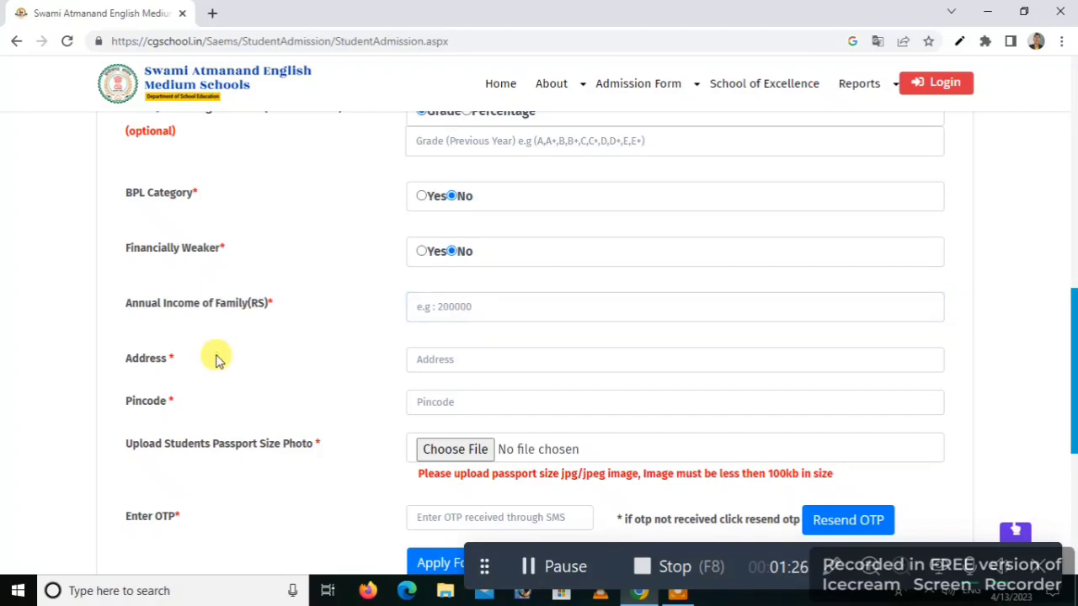
Step: Fill in the applicant's address and pincode, and enter the OTP received through SMS
scroll(216, 358, "down", 1)
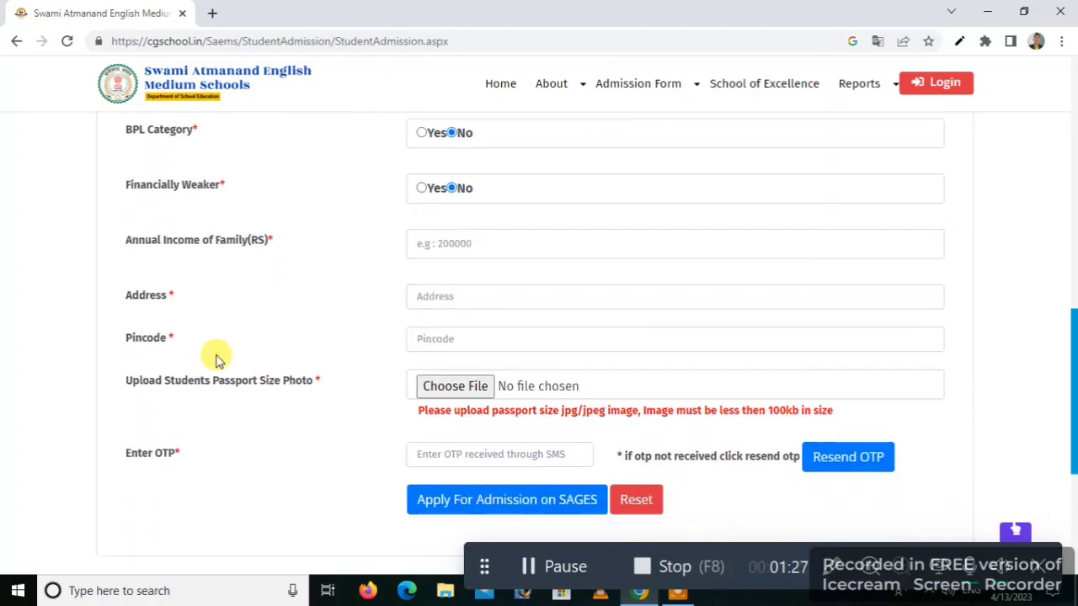
left_click(455, 294)
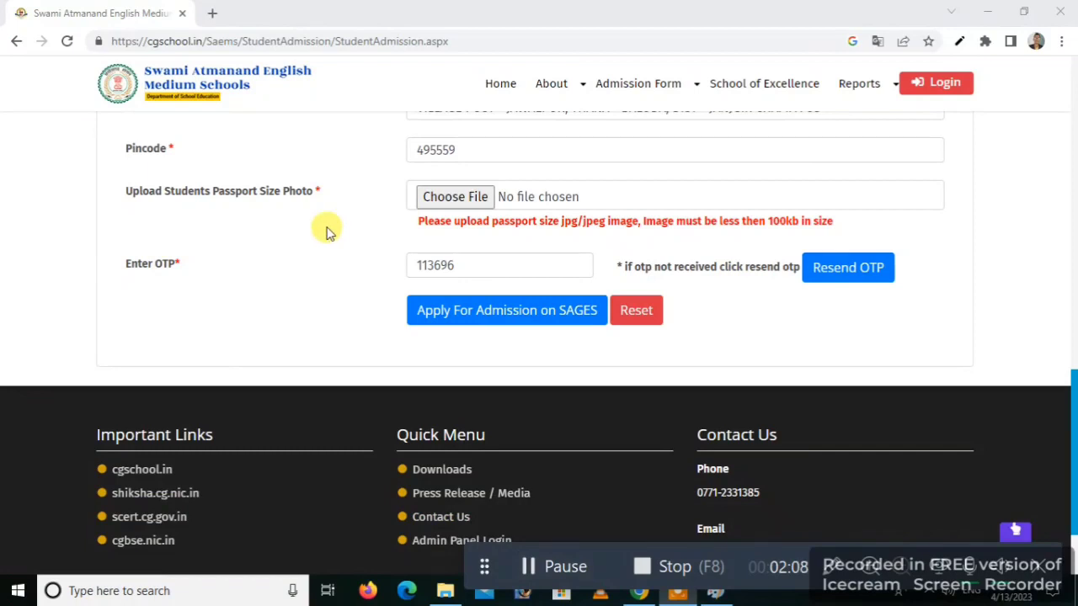
Step: Attach IMG_20230413_054033 from the cgsses folder on the F: USB drive as the student's passport size photo
left_click(447, 199)
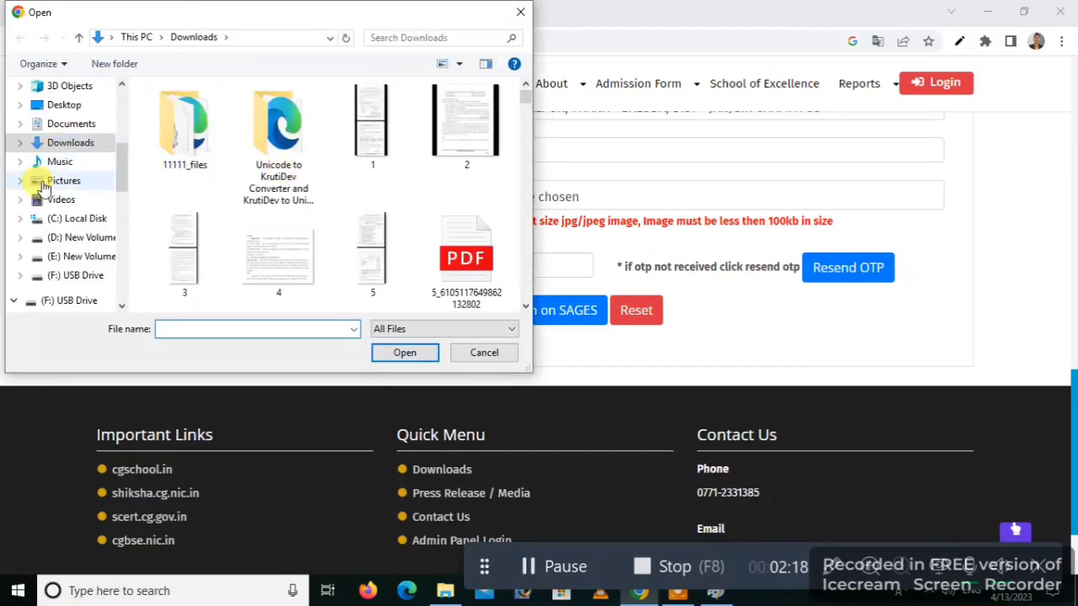
left_click(75, 301)
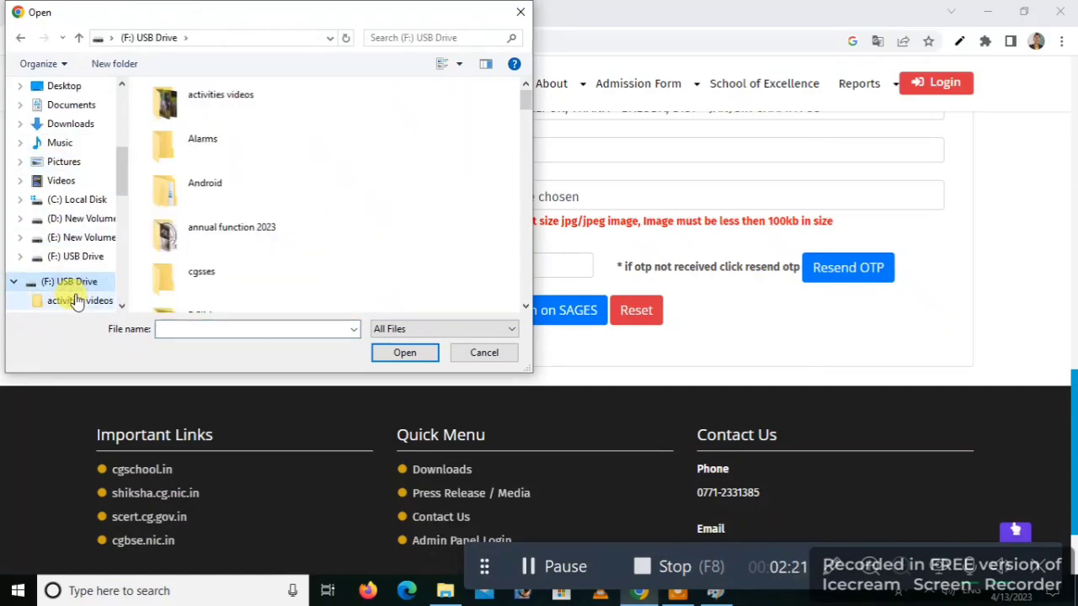
double_click(182, 278)
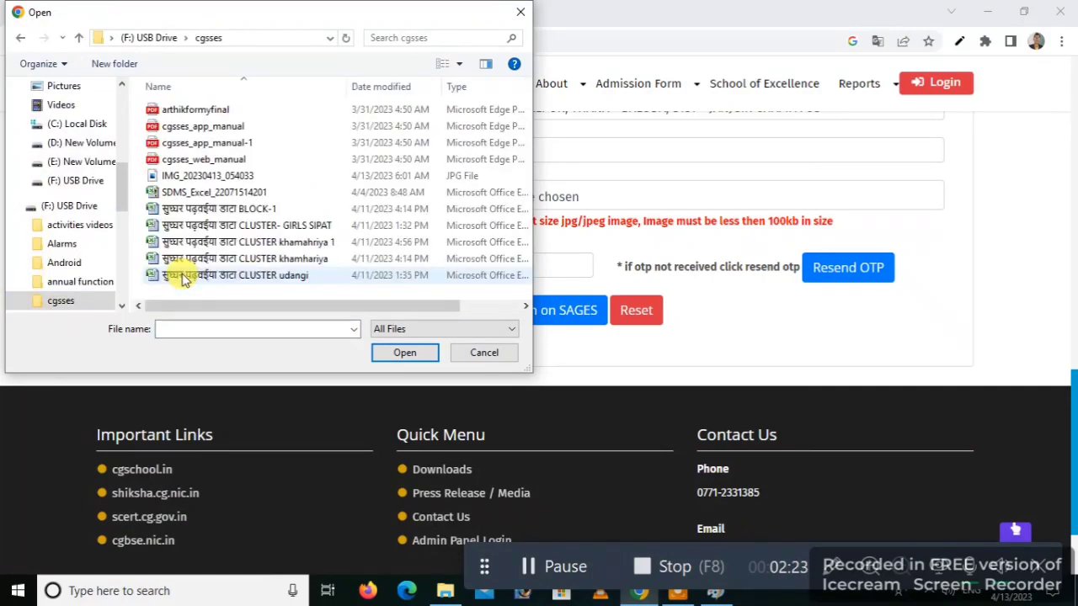
left_click(207, 176)
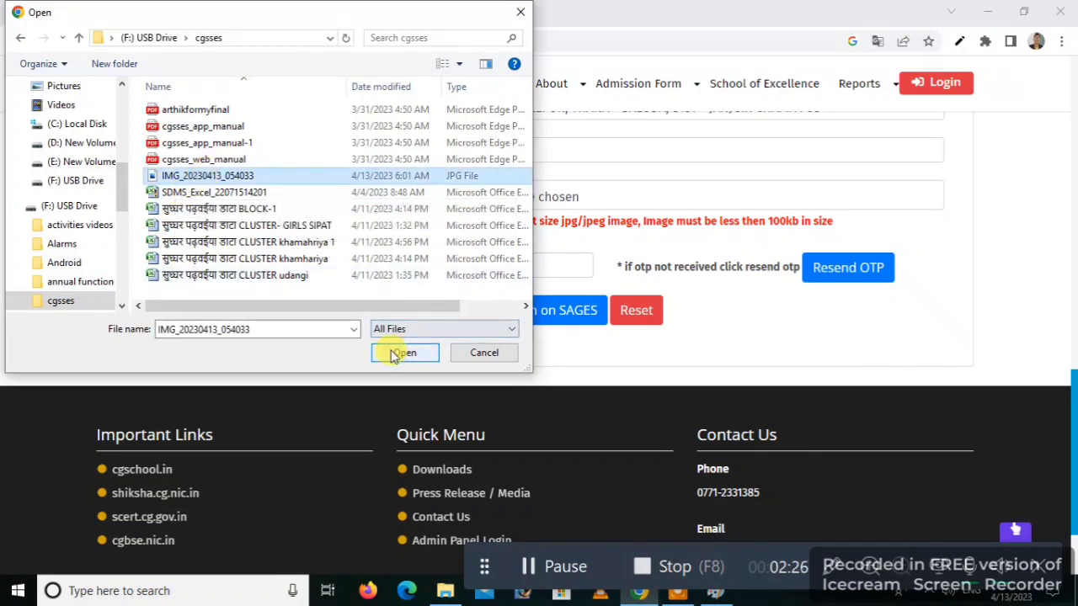
left_click(394, 352)
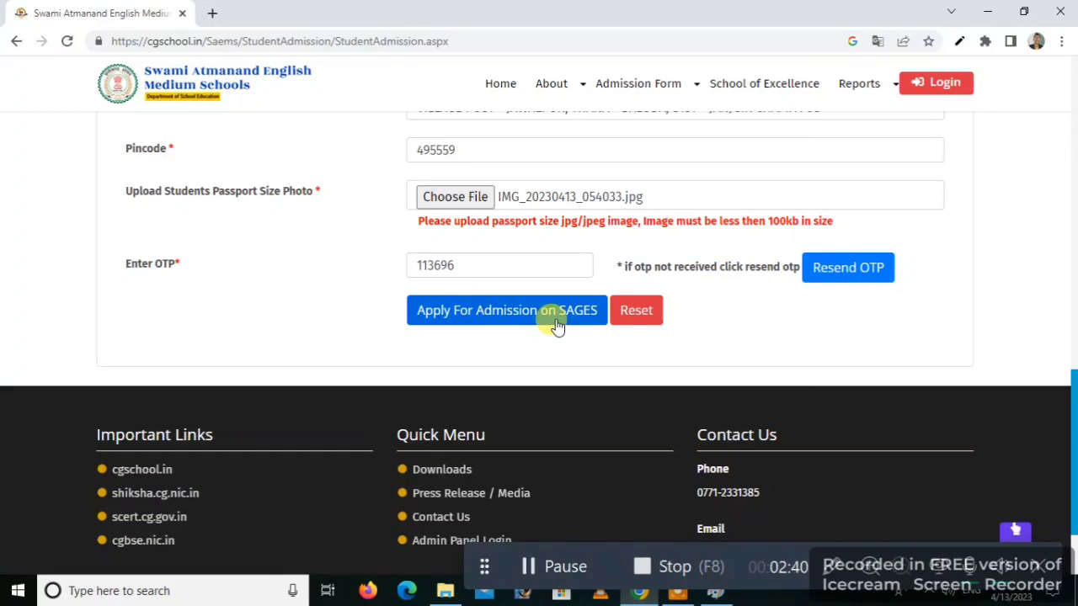
Step: Submit the completed form to apply for admission on SAGES
scroll(528, 568, "down", 1)
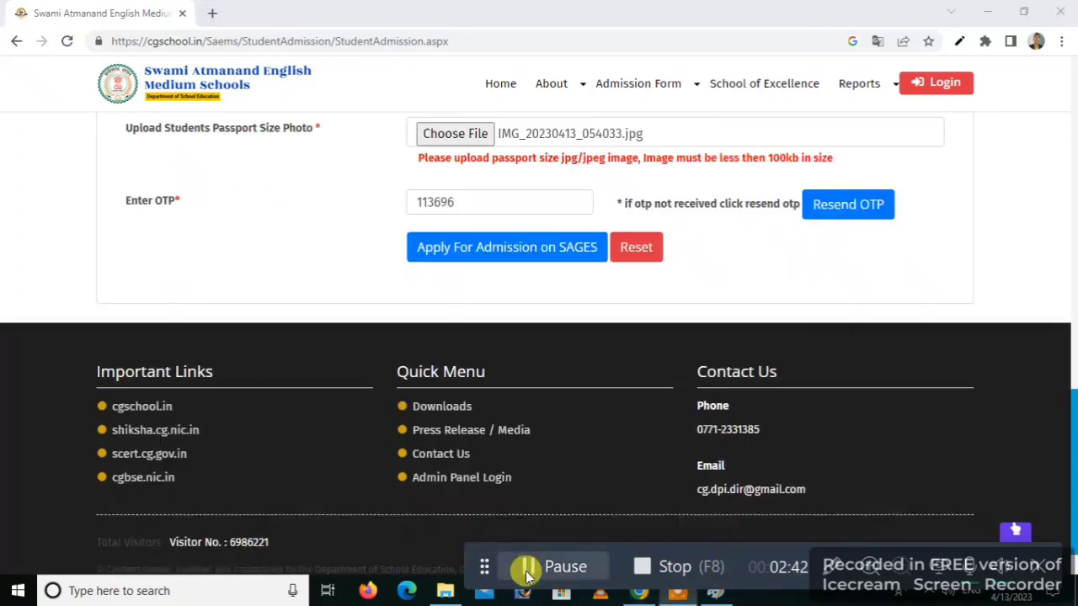
left_click(473, 256)
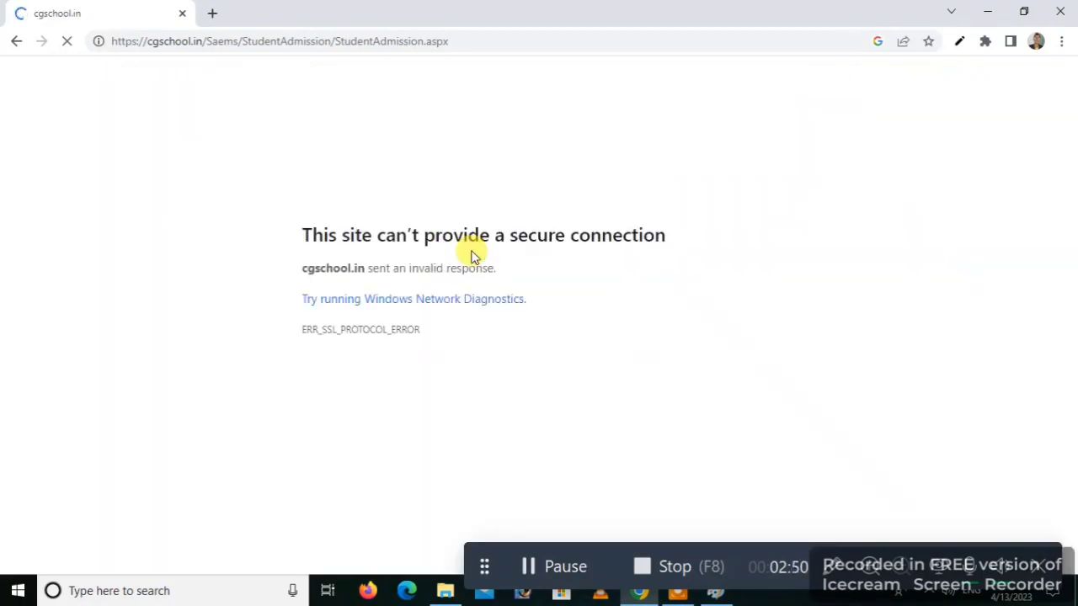
left_click(524, 569)
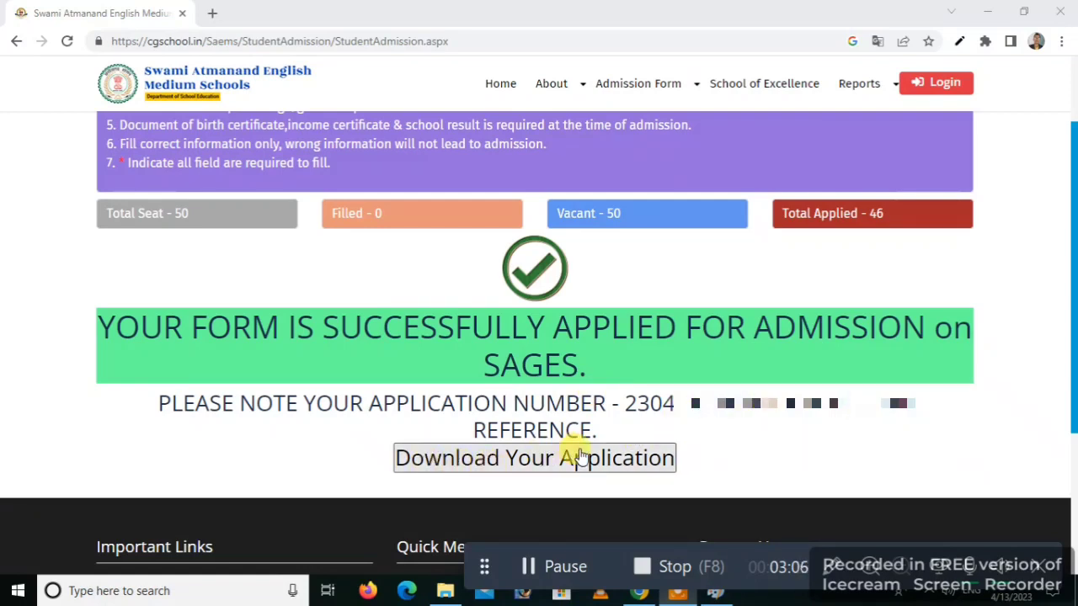
Step: Download the submitted application as a PDF and open it to review the student registration copy
left_click(537, 468)
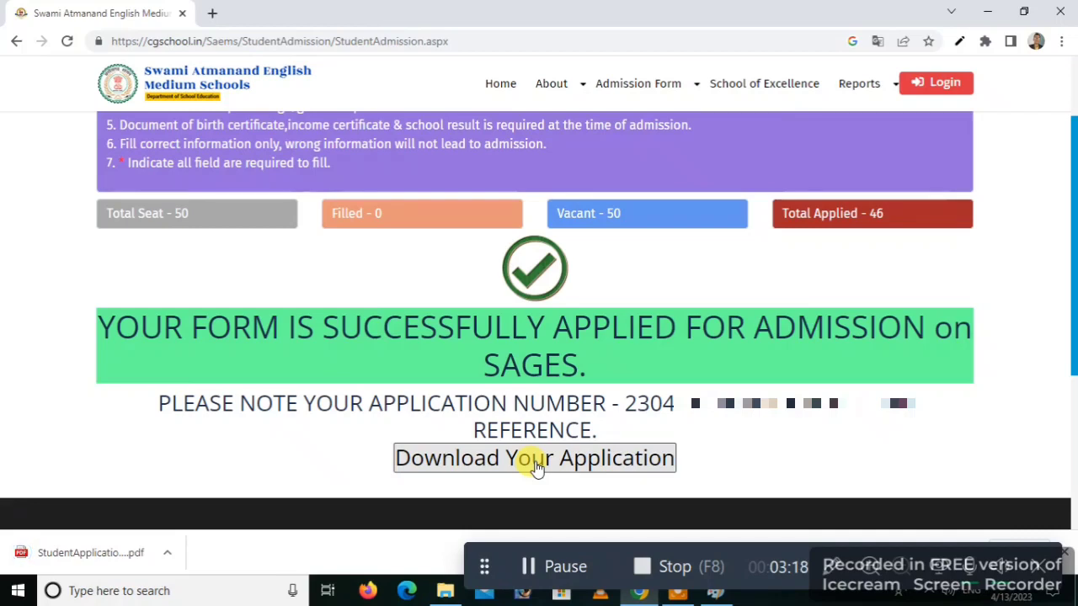
left_click(89, 563)
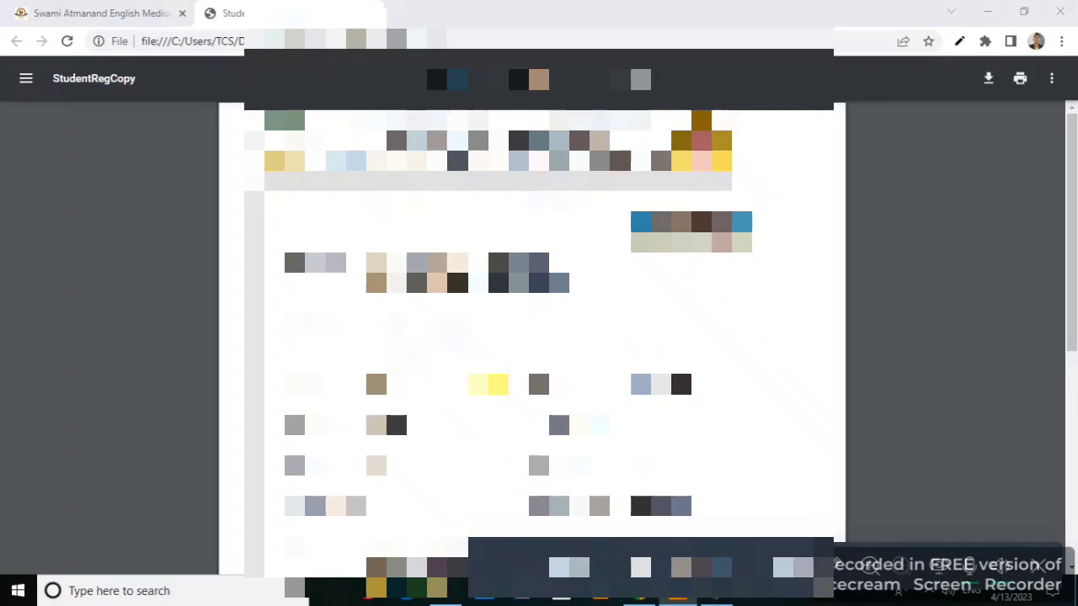
left_click(742, 415)
scroll(741, 415, "down", 5)
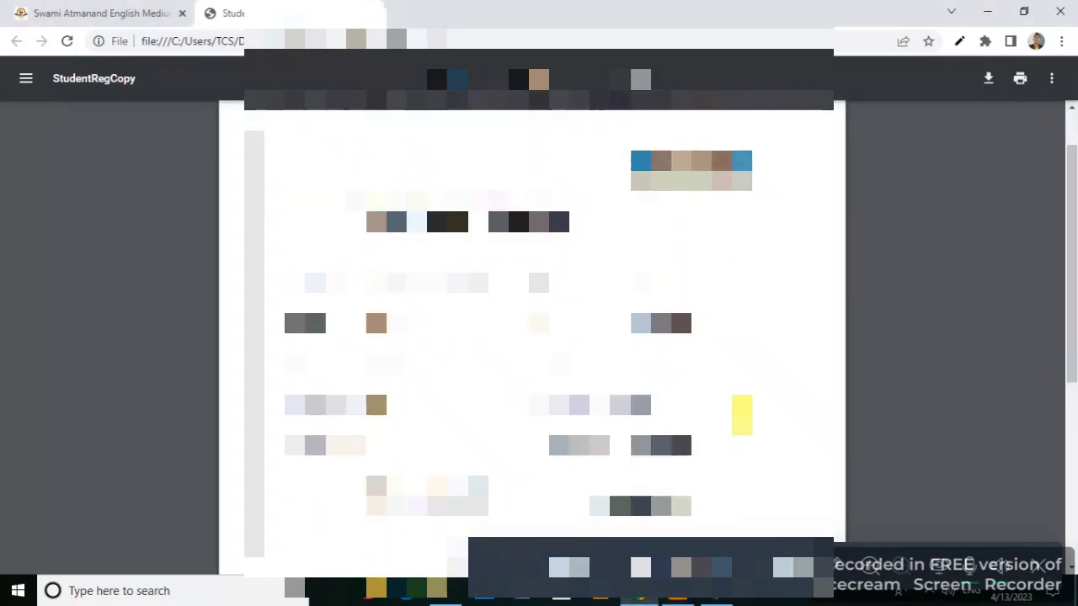